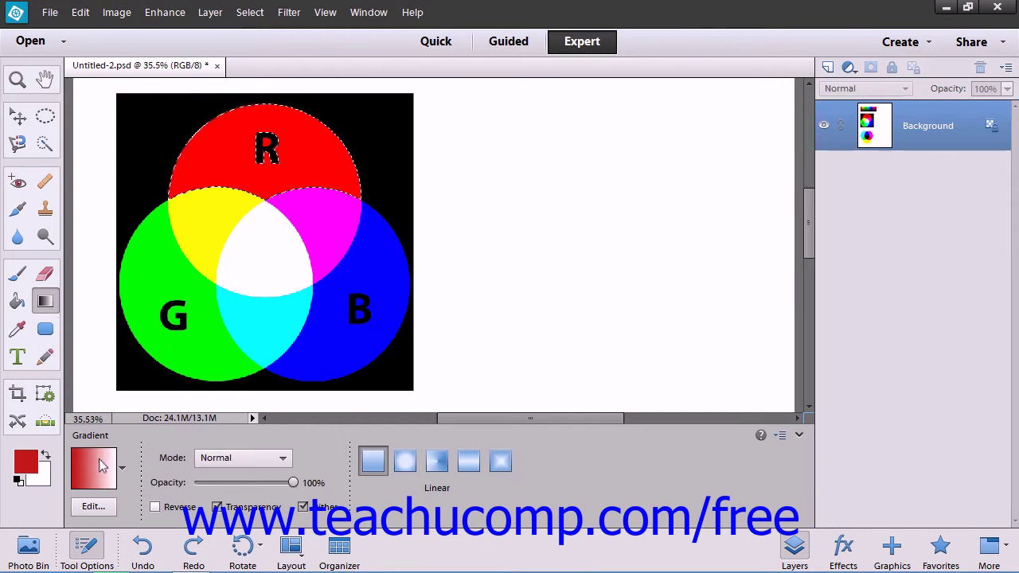
- Open the red-to-white gradient in the Gradient Editor and leave its type set to Solid
left_click(109, 506)
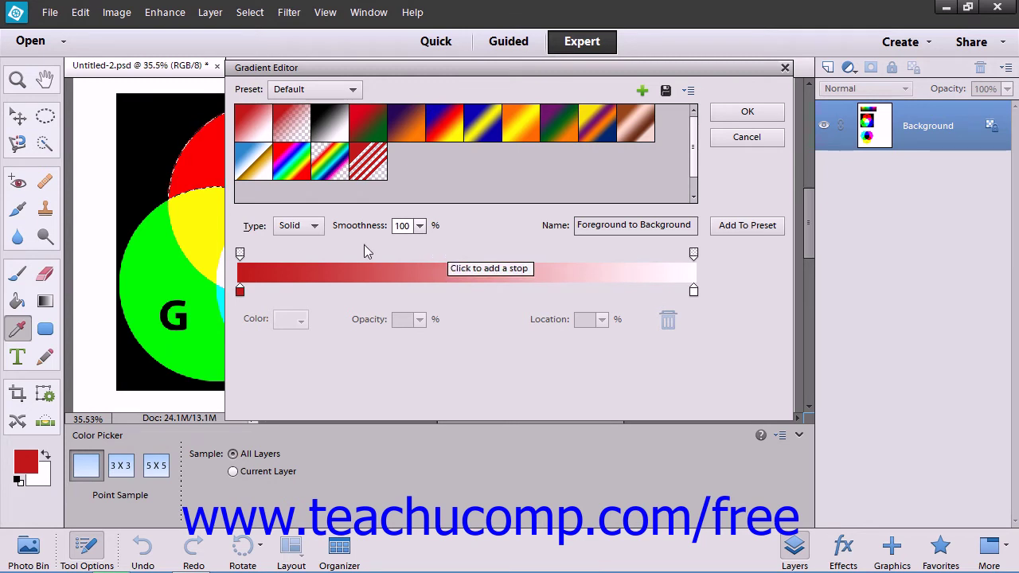
left_click(310, 227)
left_click(309, 246)
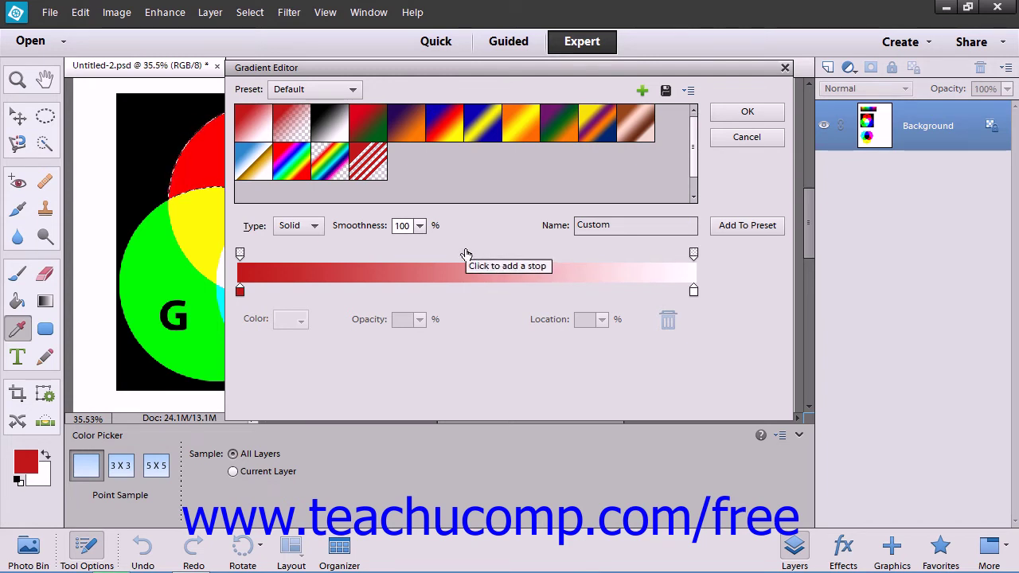
- Replace the gradient name Custom with 'My Gradien' in the Name field
double_click(616, 225)
type("My")
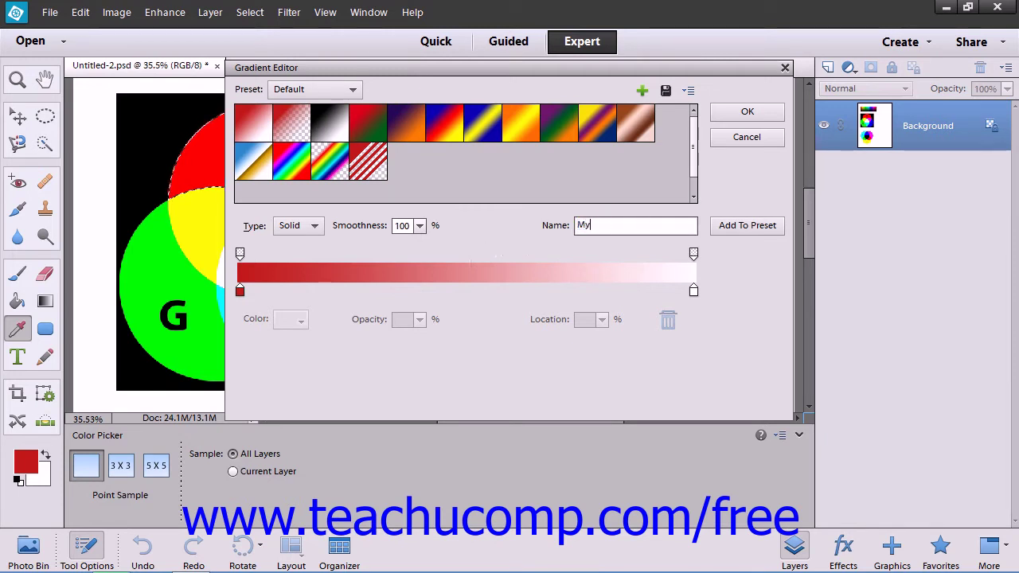
type(" Gradient")
- Keep the gradient Solid at 100% smoothness, then add a red colour stop at 47%
left_click(324, 224)
left_click(311, 245)
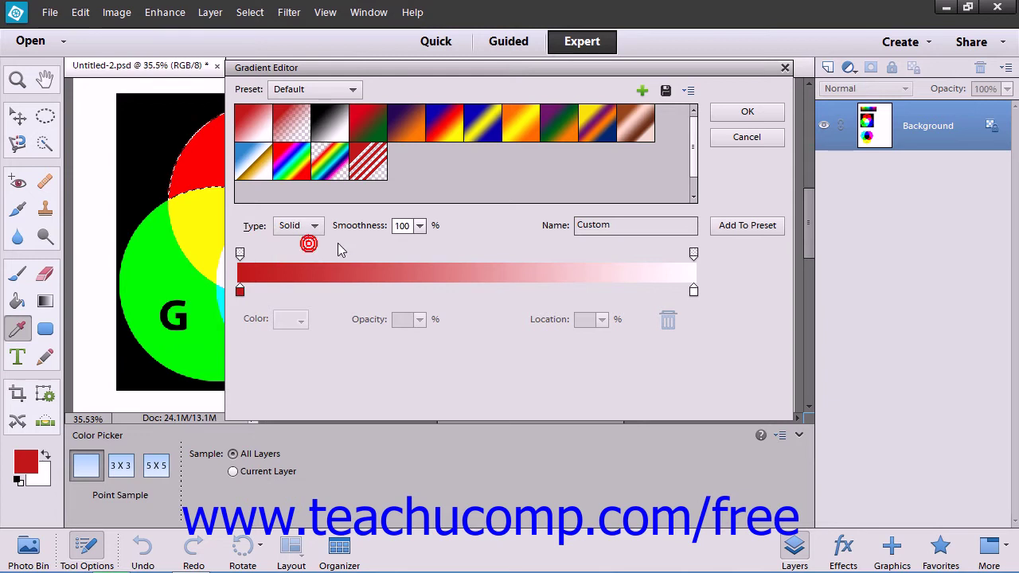
left_click(419, 226)
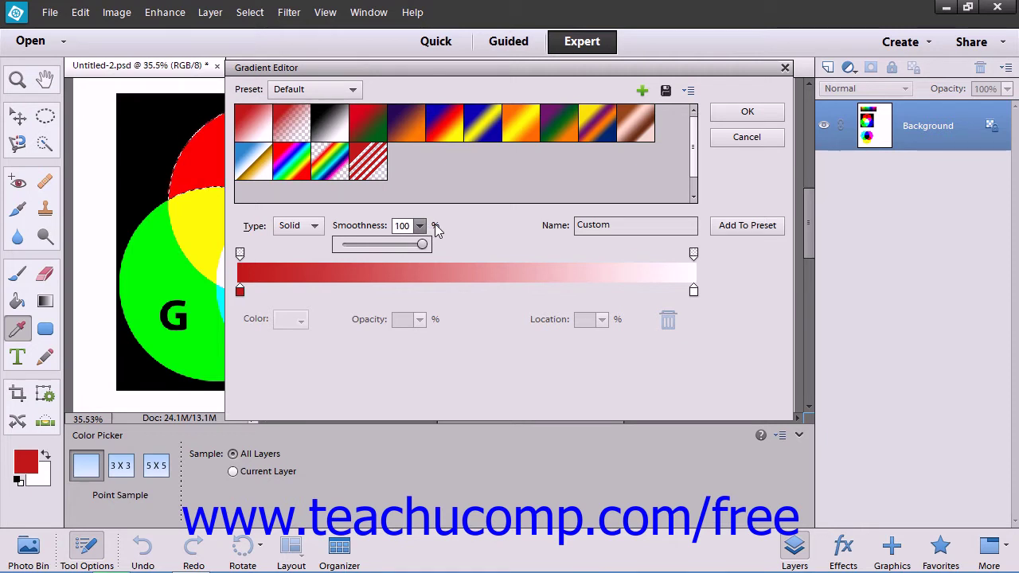
left_click(436, 229)
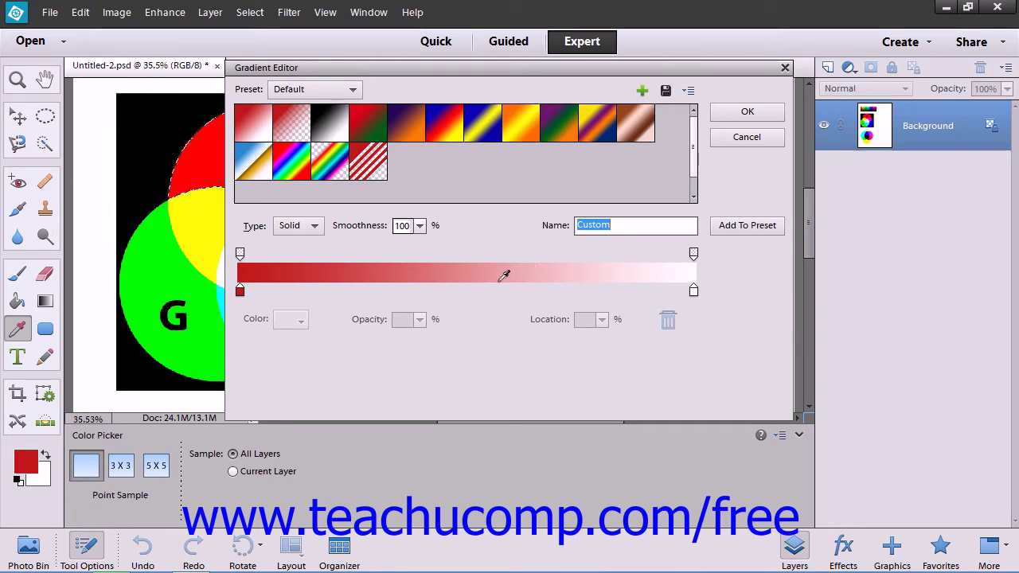
left_click(454, 291)
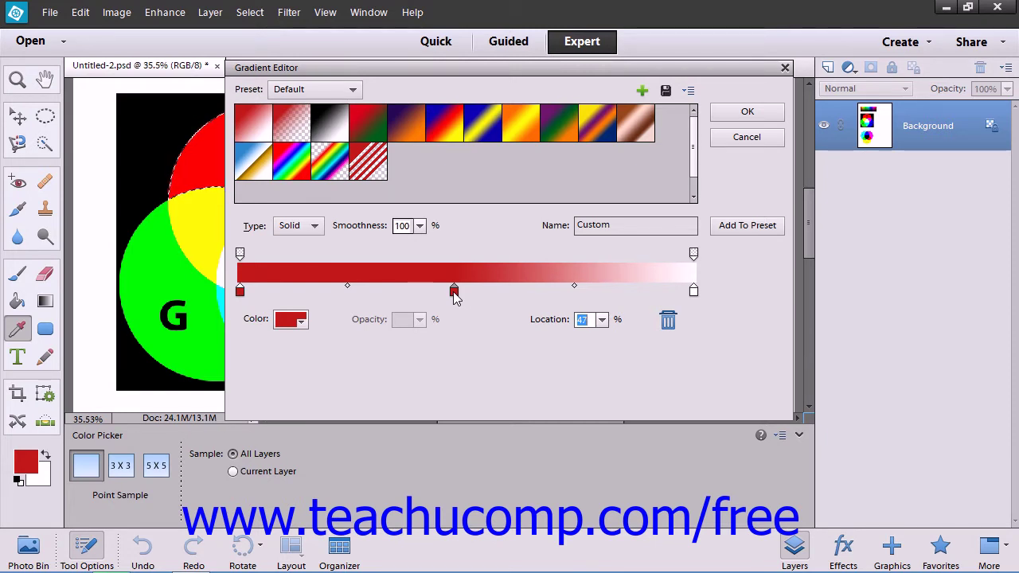
left_click(667, 323)
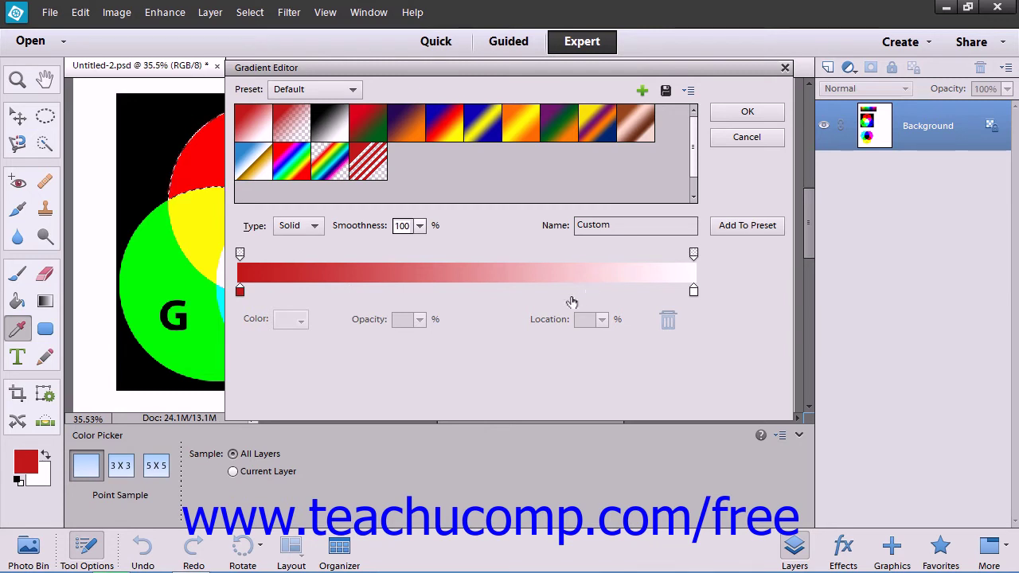
left_click(240, 292)
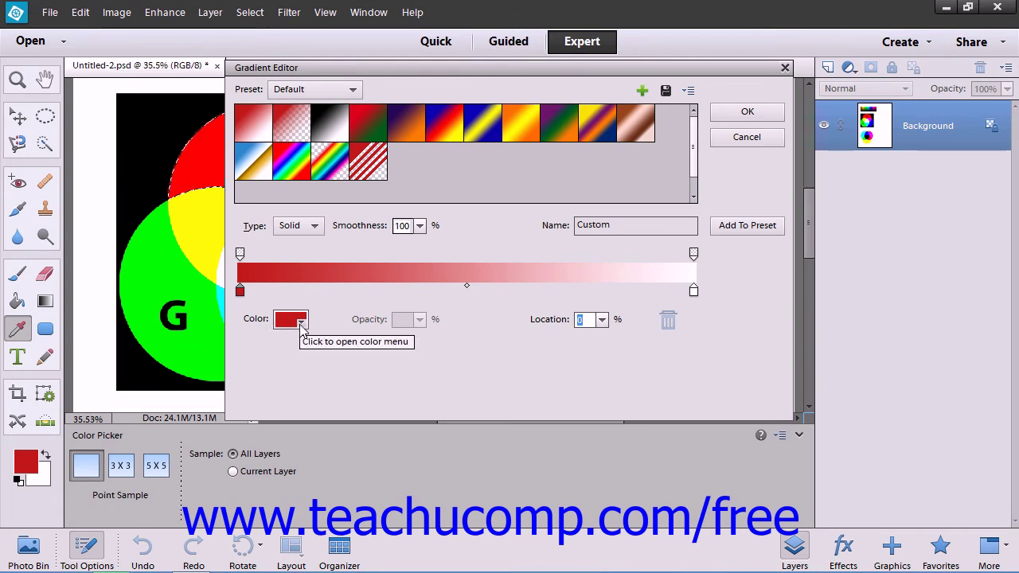
- Change the left colour stop from red to blue (1d19c3) so the gradient fades blue to white
left_click(301, 323)
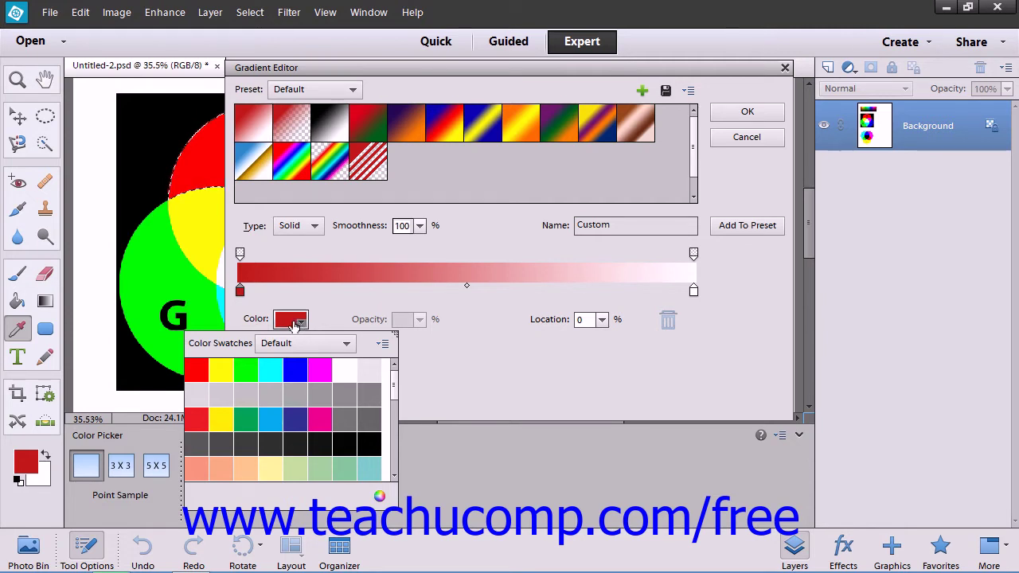
left_click(285, 322)
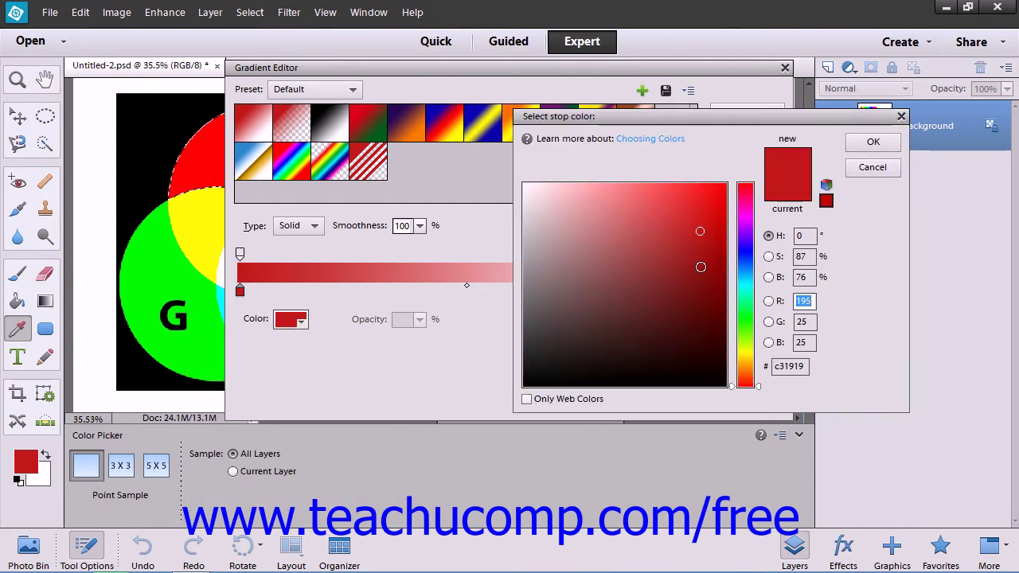
left_click(746, 250)
left_click(863, 147)
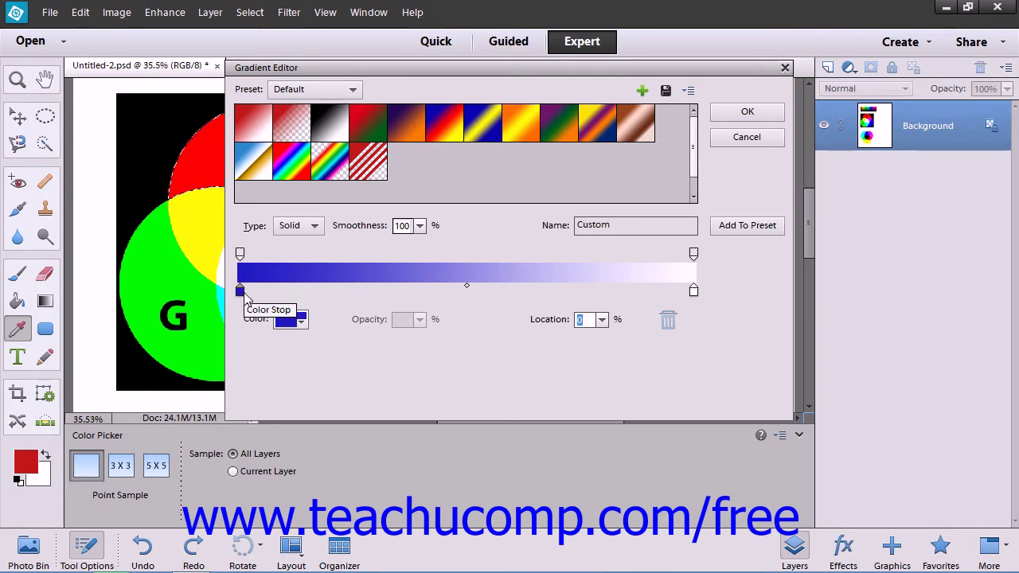
- Move the blue stop to 28%, pull the midpoint toward blue, and add a 78% opacity stop at 56%
left_click_drag(241, 293, 370, 312)
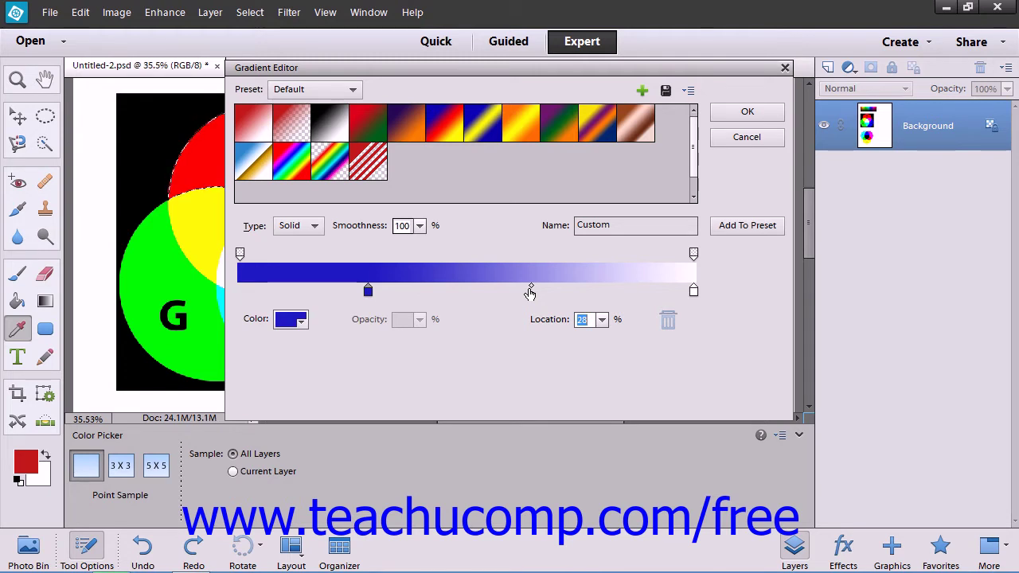
left_click_drag(530, 292, 541, 311)
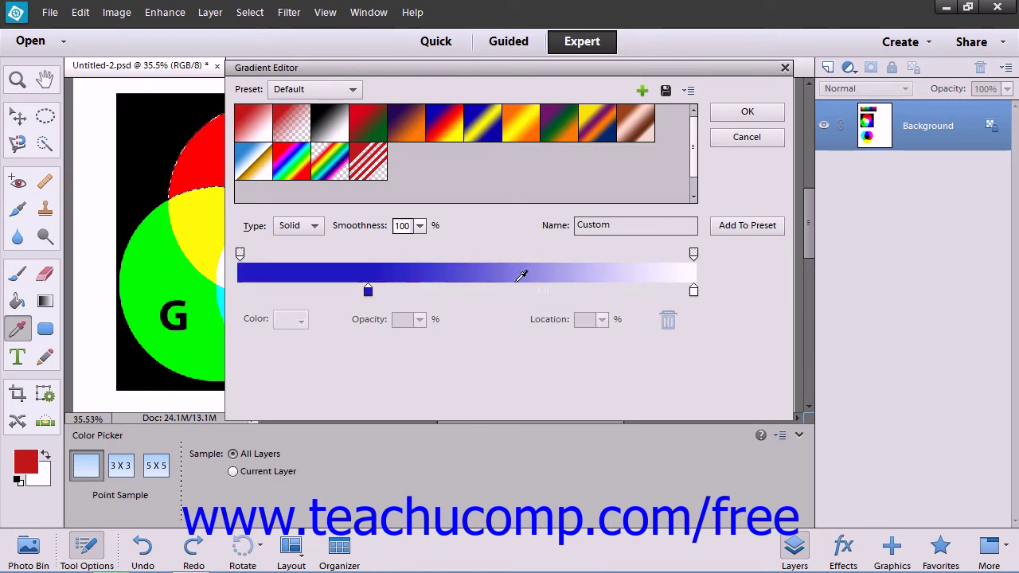
left_click(369, 292)
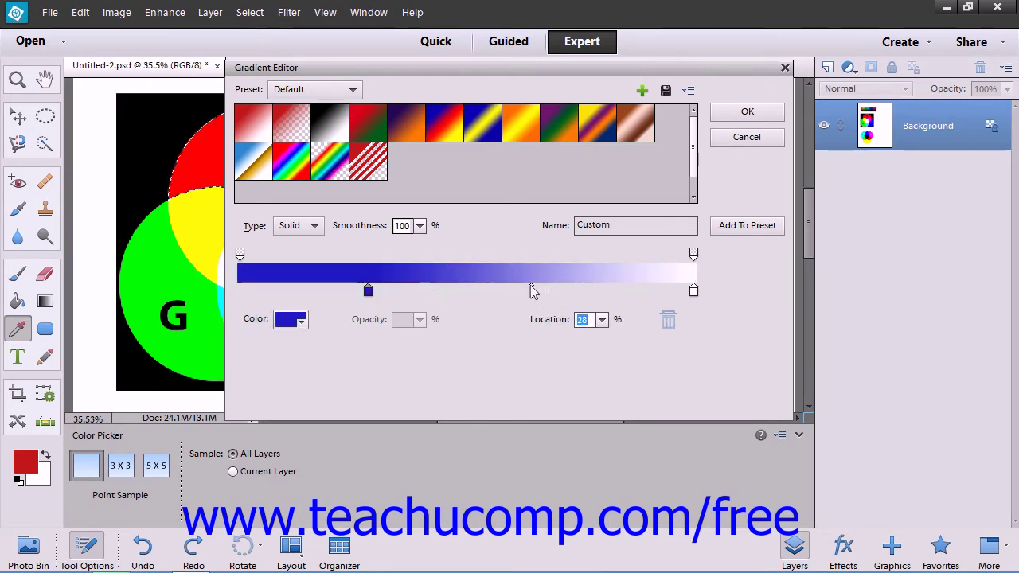
left_click_drag(532, 287, 478, 316)
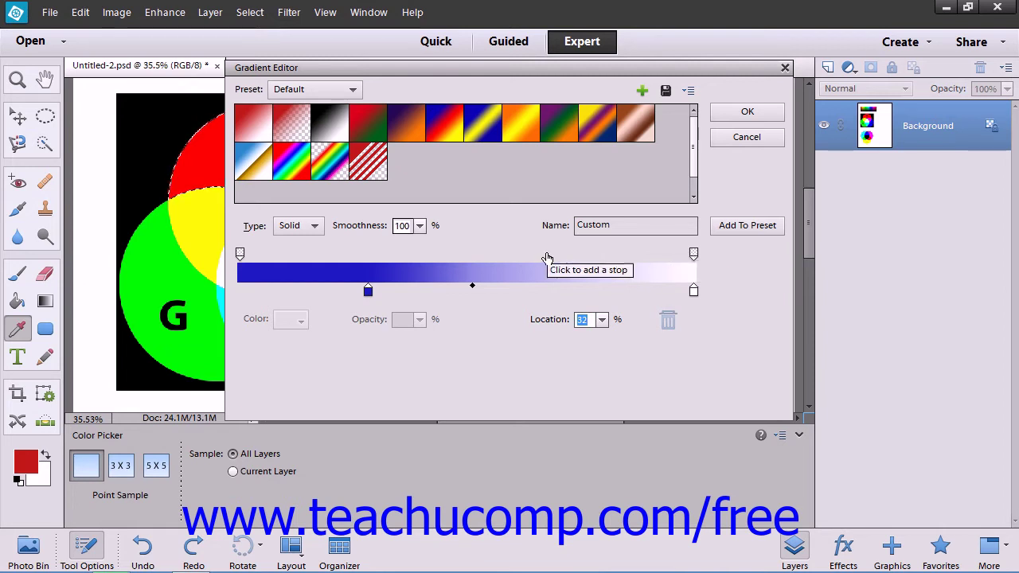
left_click(493, 255)
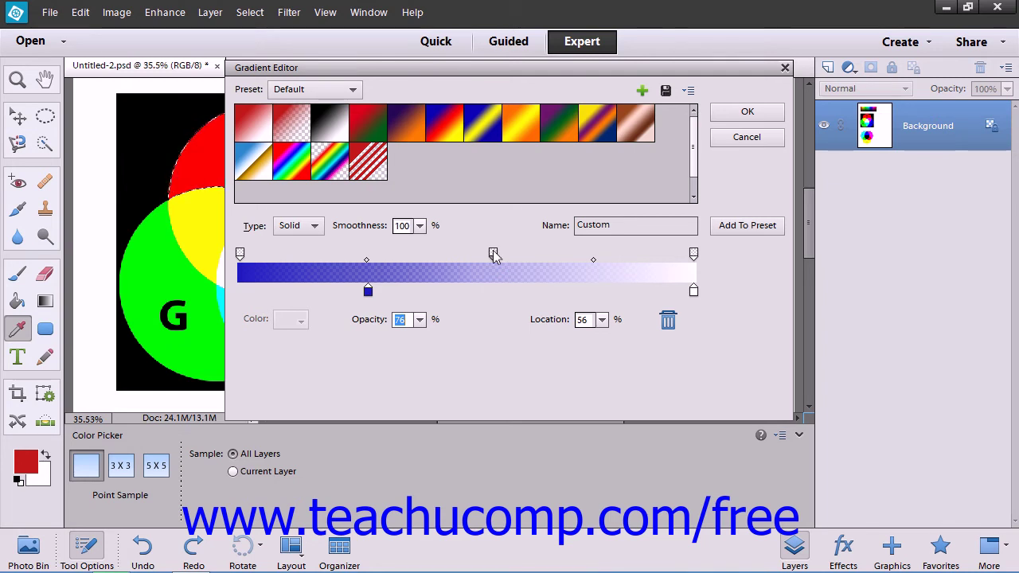
- Delete the 78% opacity stop at 56%, leaving a plain blue-to-white blend
left_click(668, 320)
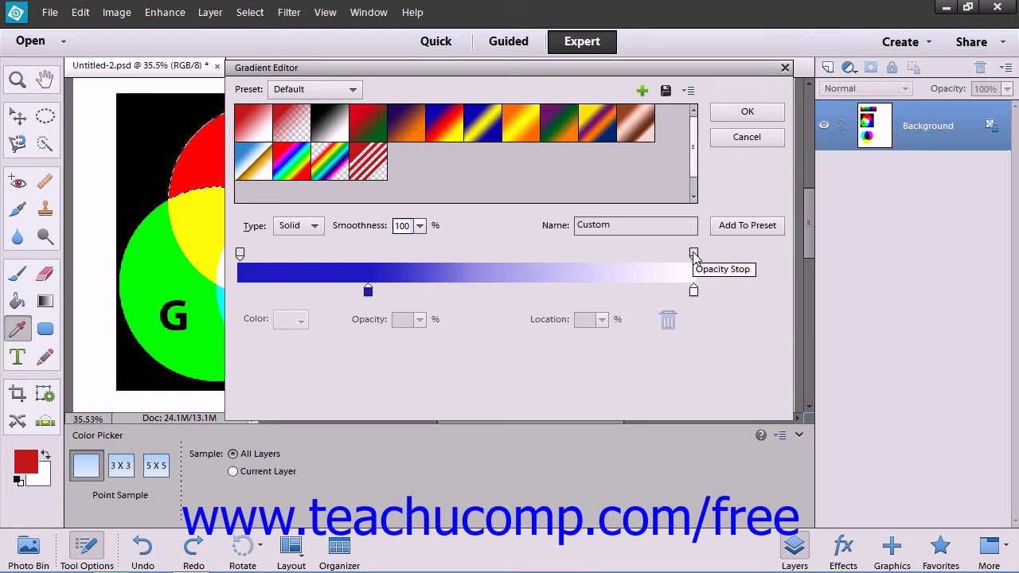
- Set the right-hand opacity stop at 100% location to 50% opacity
left_click(694, 254)
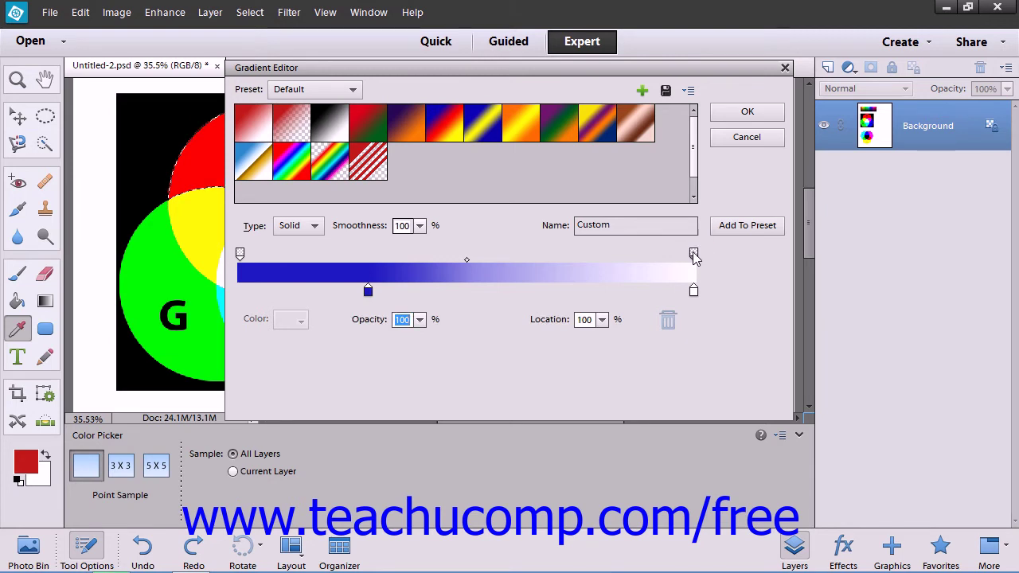
left_click(420, 320)
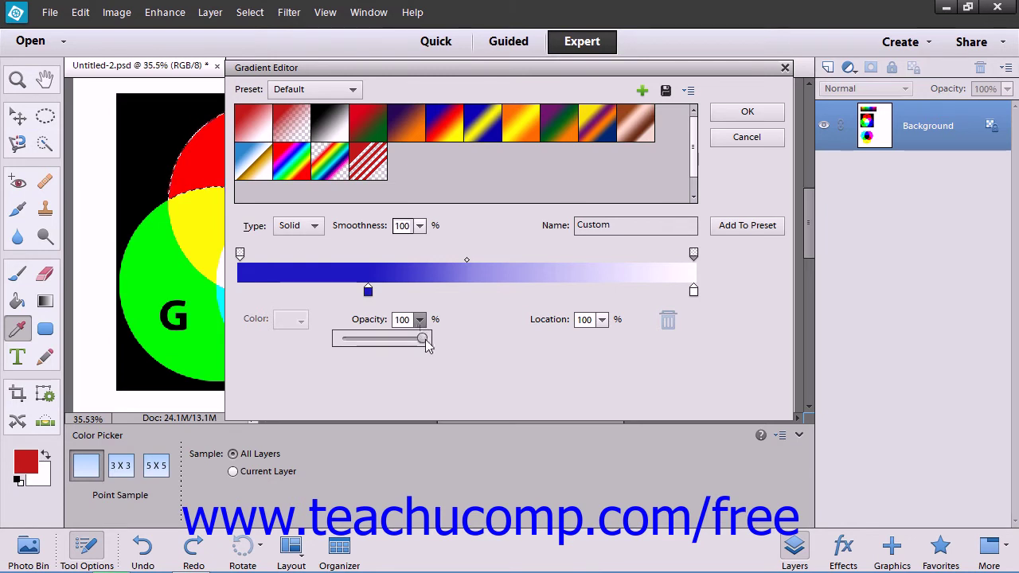
left_click_drag(423, 338, 382, 341)
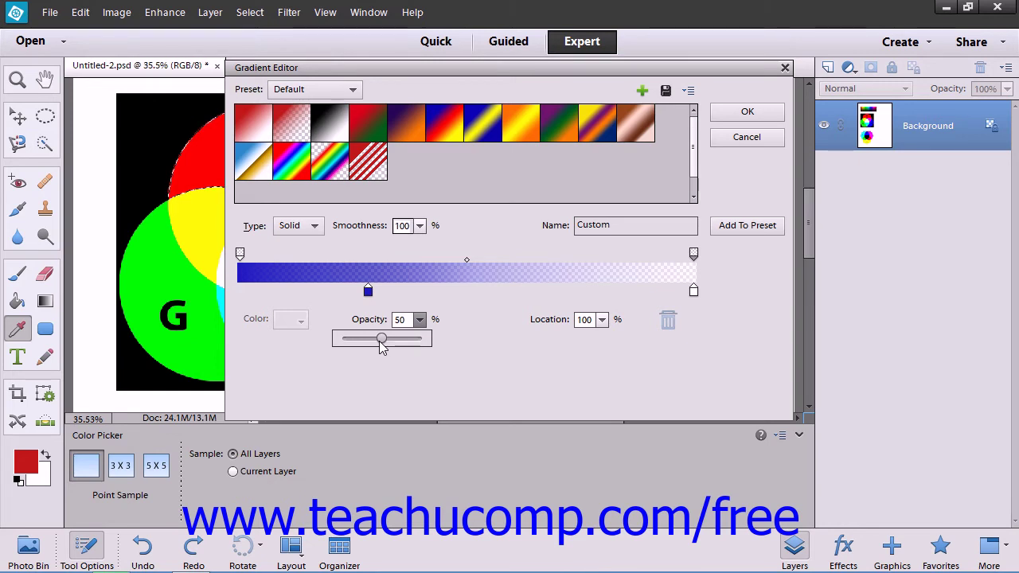
- Add the blue-to-semi-transparent-white gradient to the preset grid as a new swatch
left_click(726, 231)
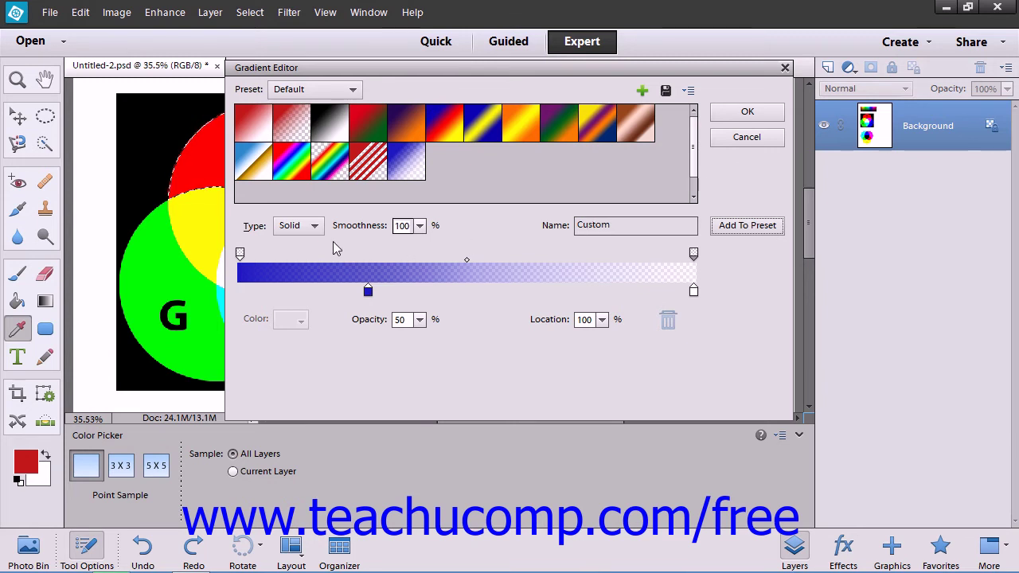
- Change the gradient type from Solid to Noise
left_click(316, 227)
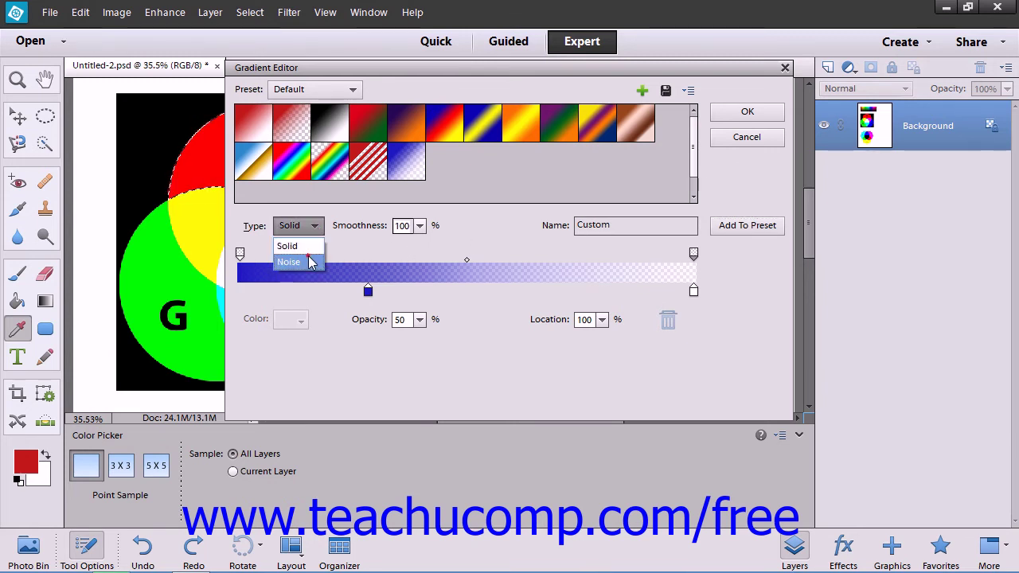
left_click(311, 262)
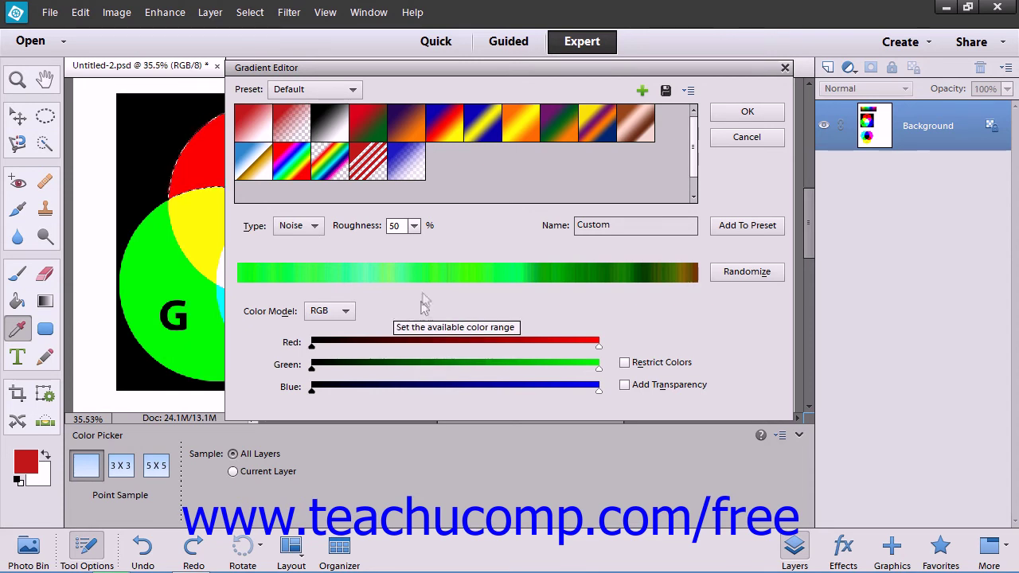
left_click(414, 226)
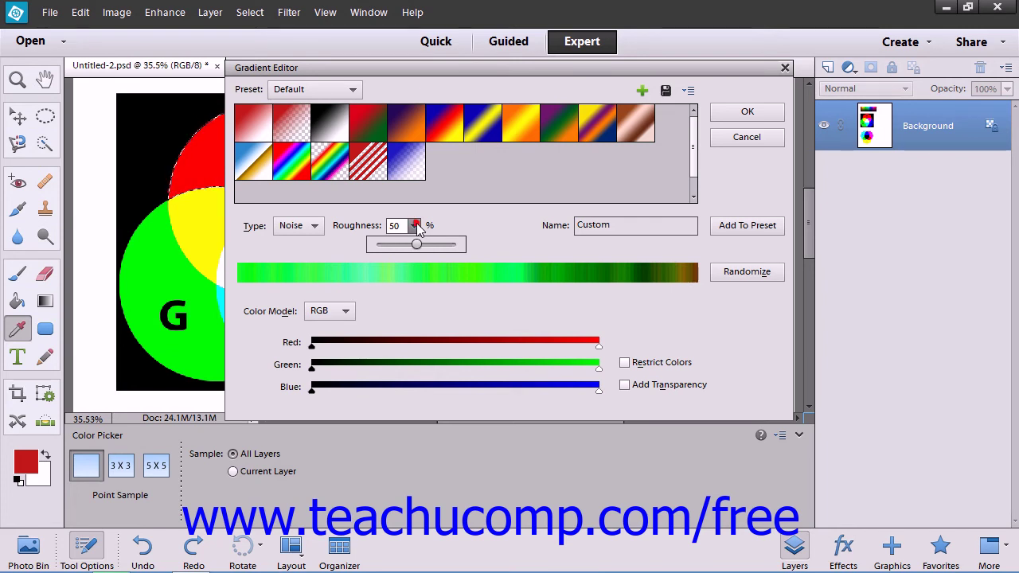
left_click(350, 313)
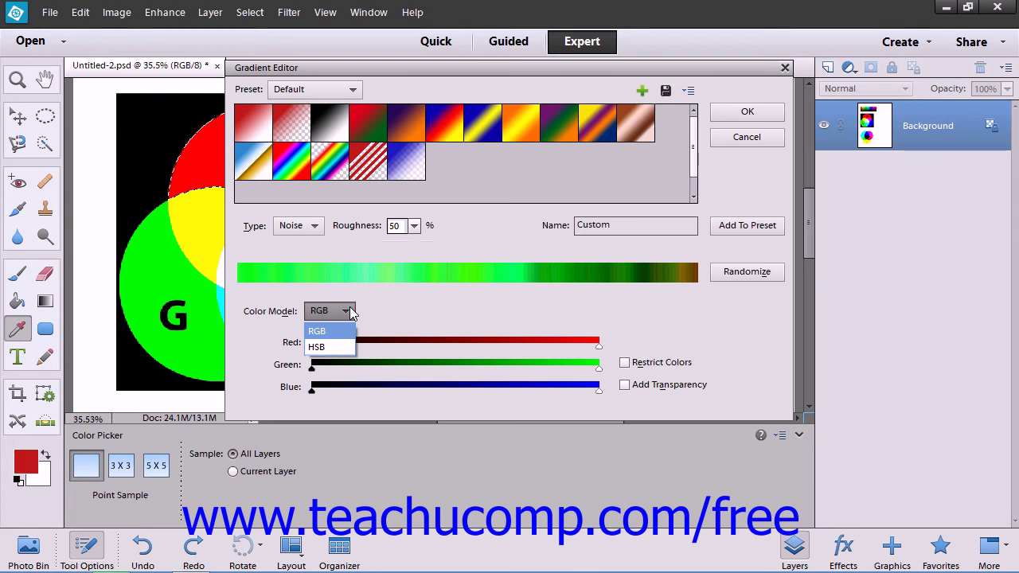
left_click(350, 312)
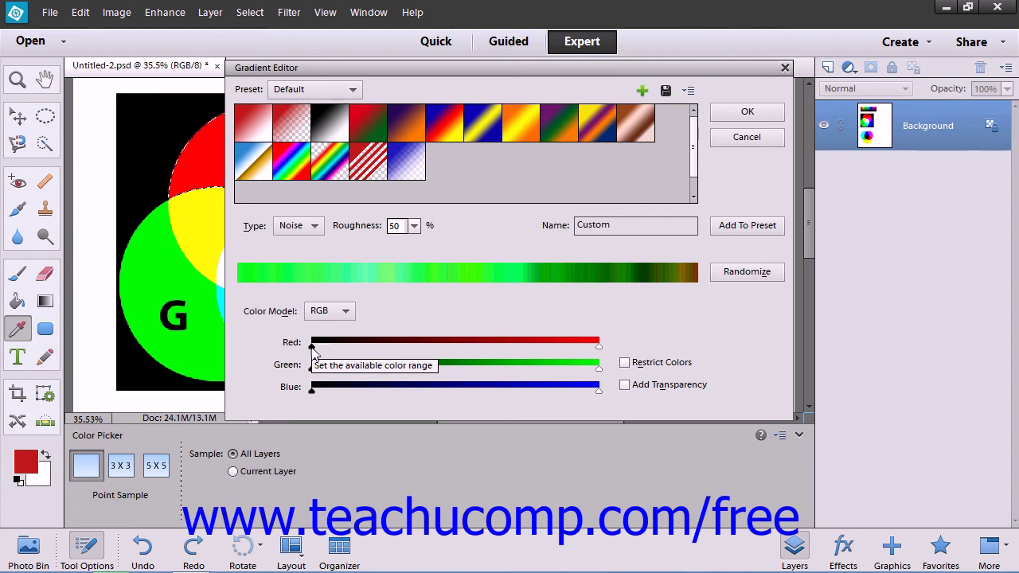
left_click(625, 363)
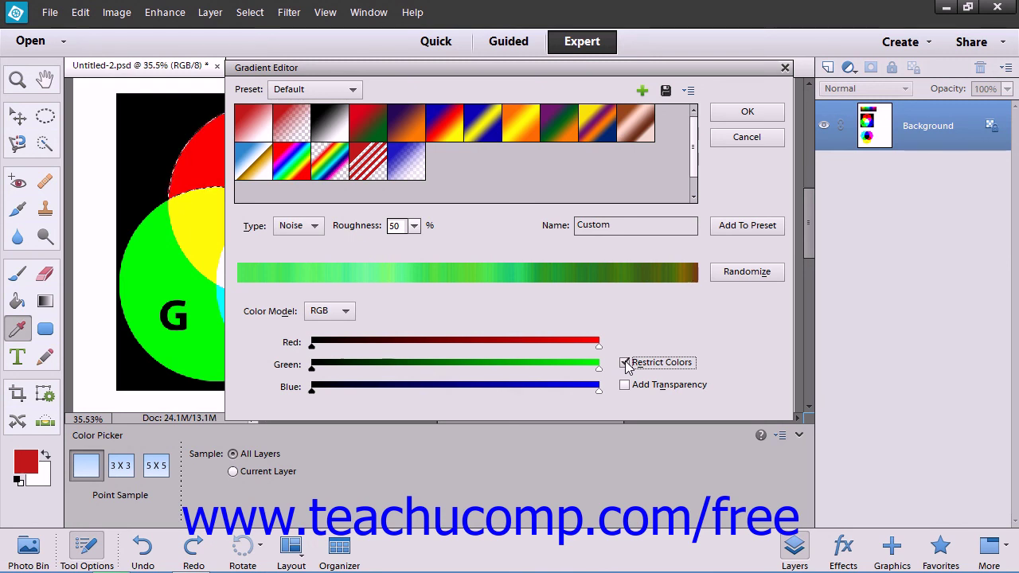
left_click(625, 363)
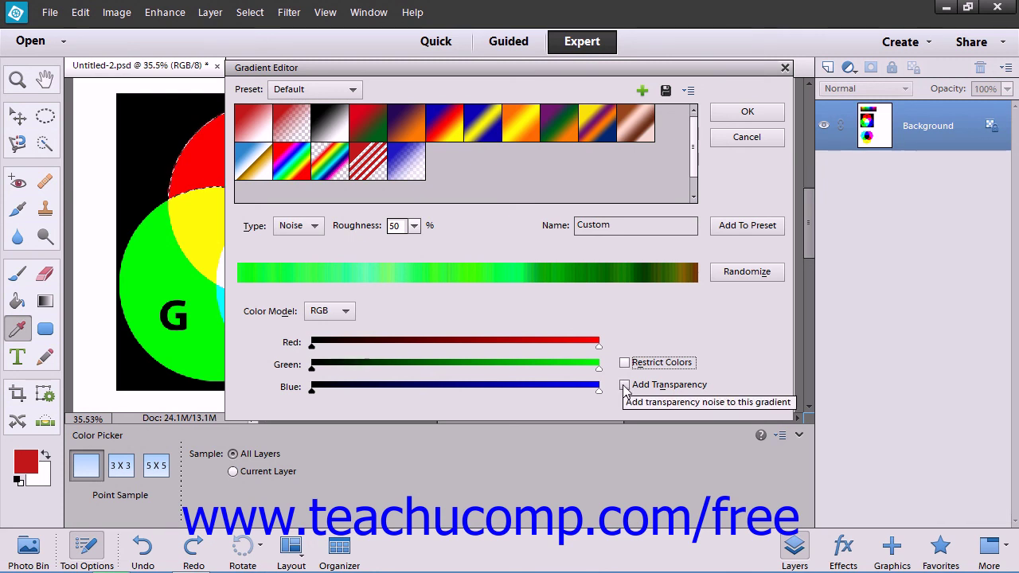
left_click(624, 386)
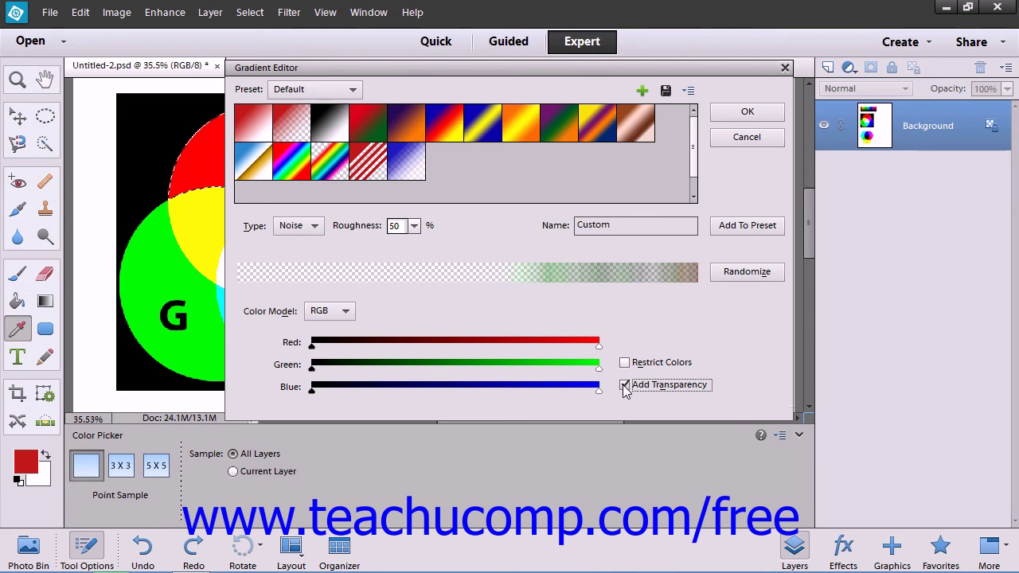
left_click(624, 386)
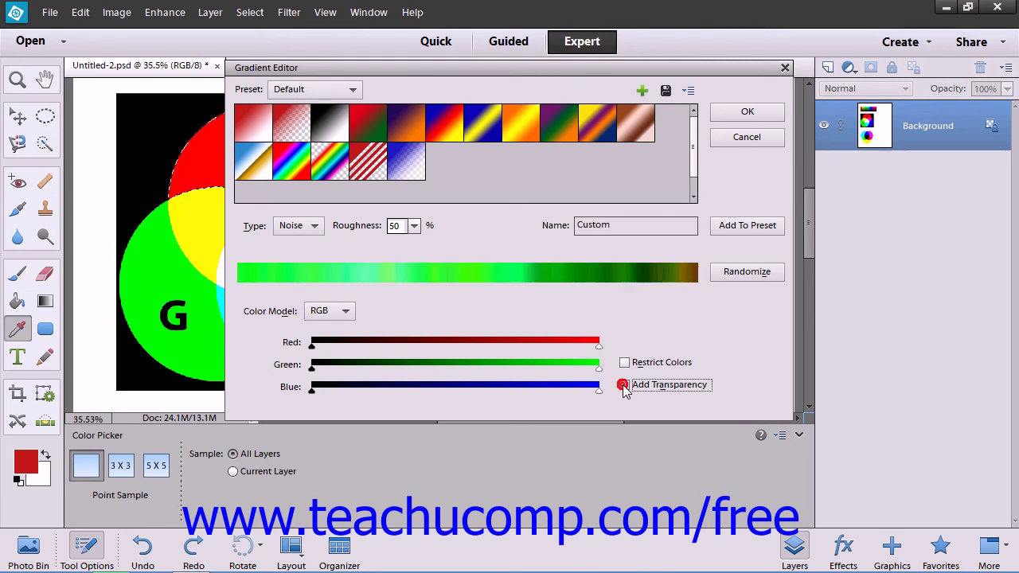
left_click(728, 276)
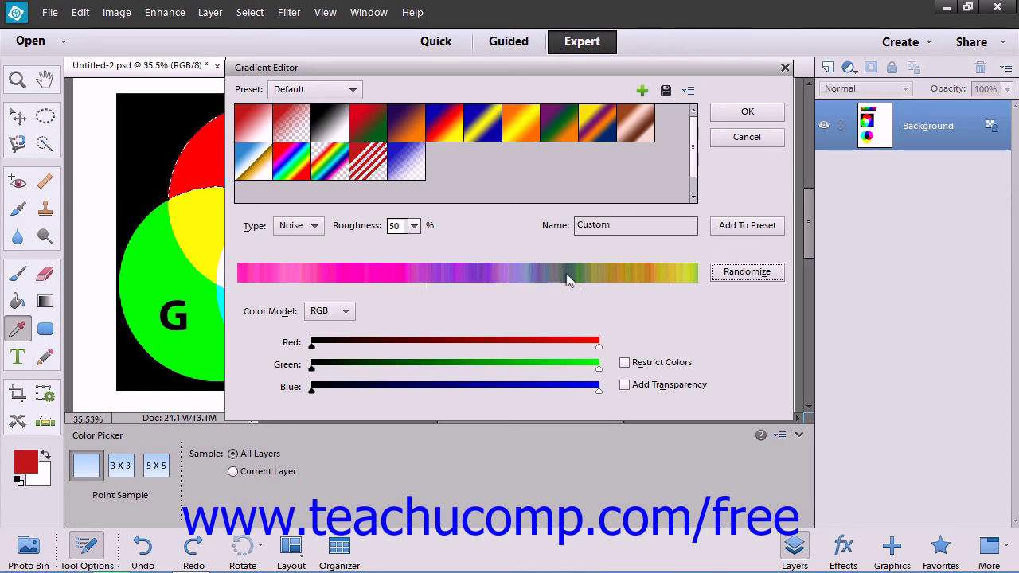
- Save the pink-to-yellow noise gradient as a preset and accept it with OK
left_click(725, 230)
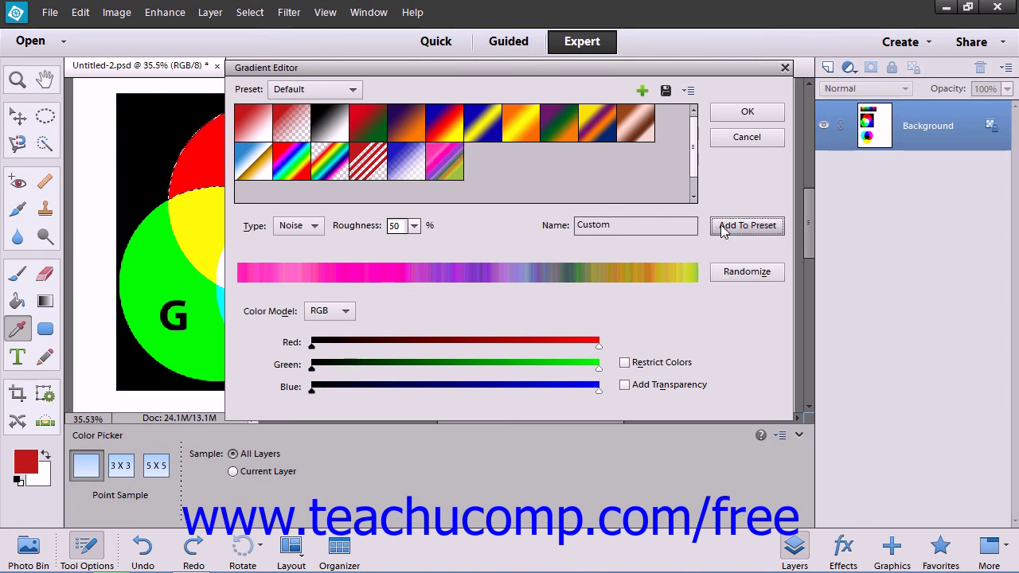
left_click(744, 115)
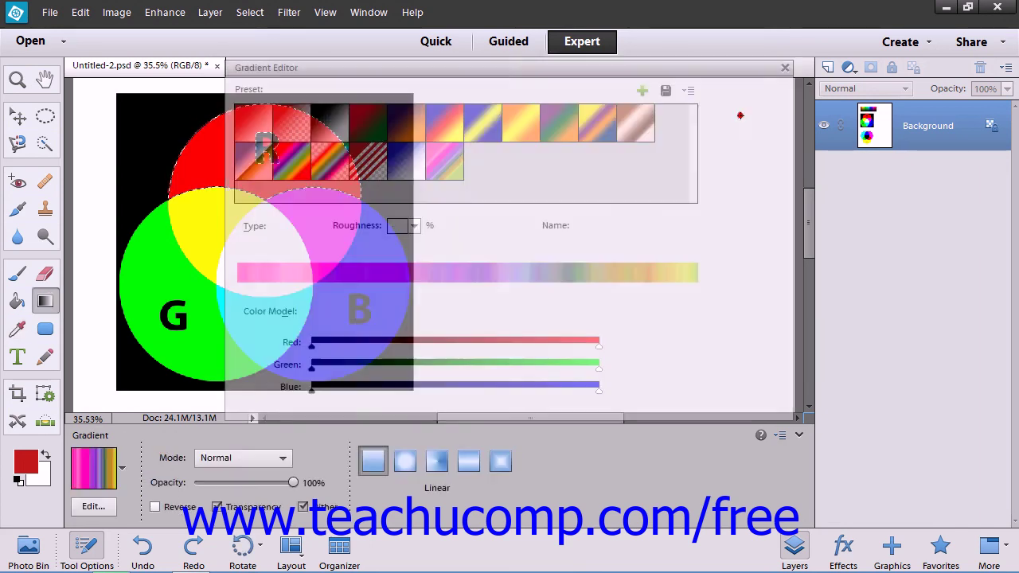